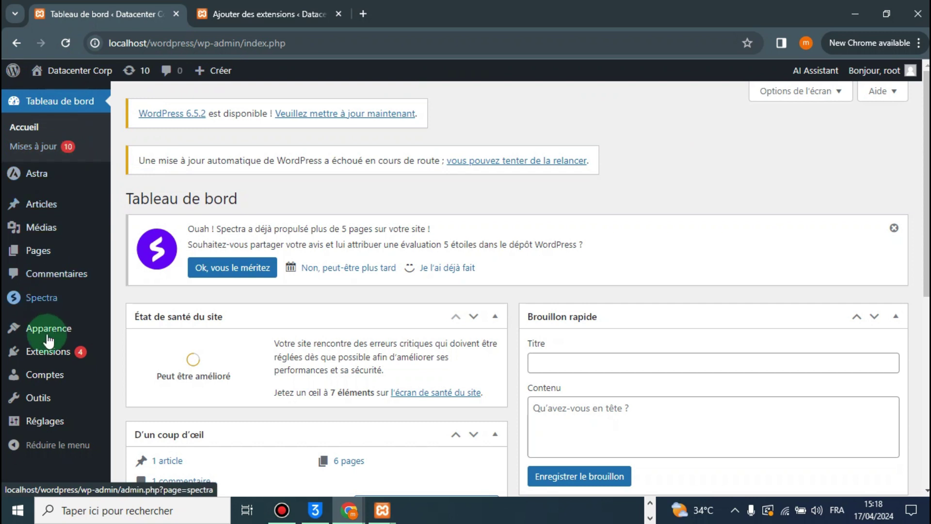
# Switch to the open page for adding extensions and search the plugin directory for "paypal"
pyautogui.moveTo(60, 358)
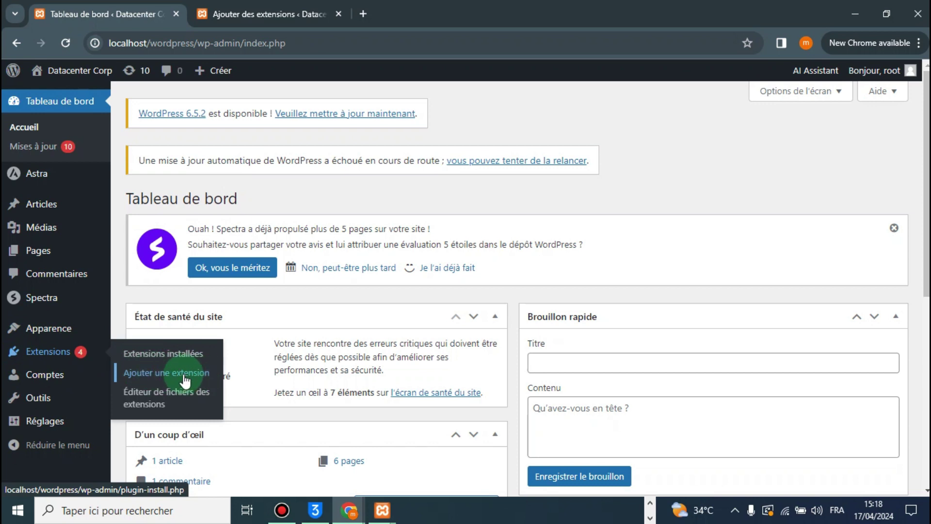
pyautogui.click(246, 17)
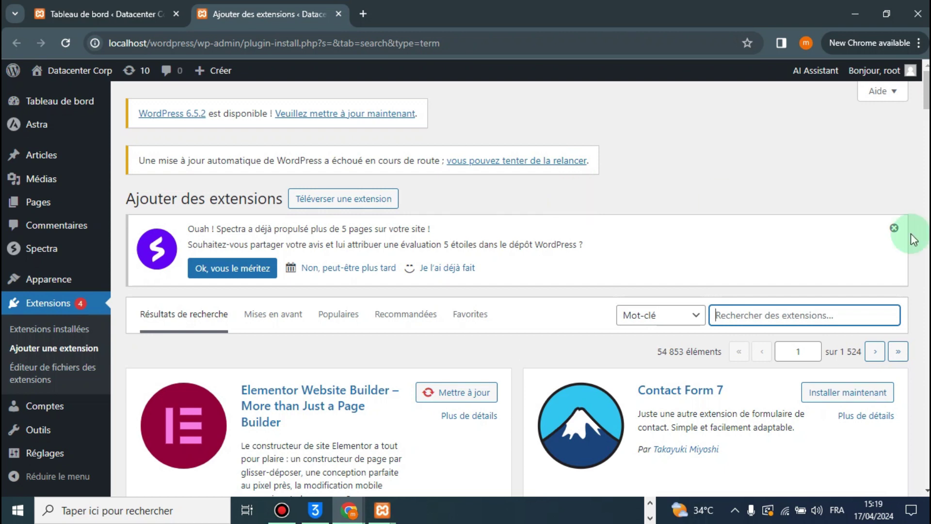
pyautogui.click(810, 316)
pyautogui.click(805, 348)
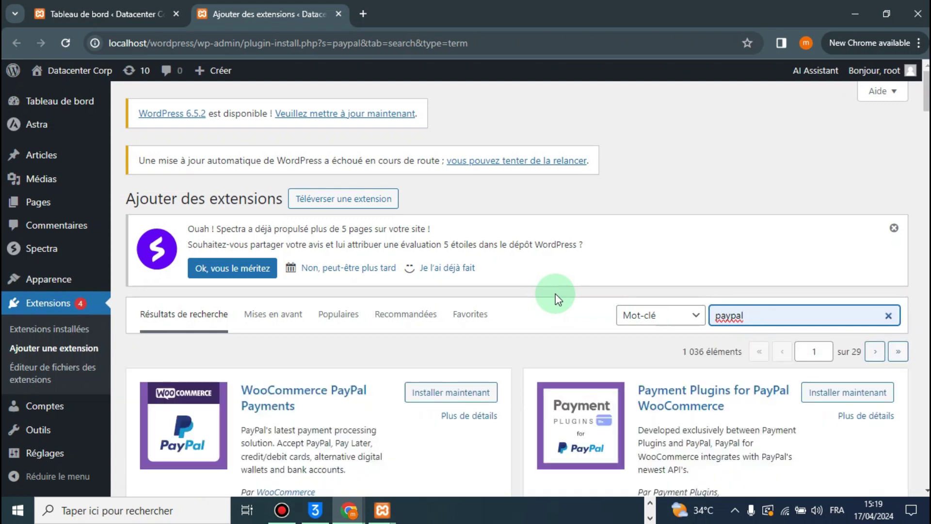
pyautogui.scroll(-3, 536, 287)
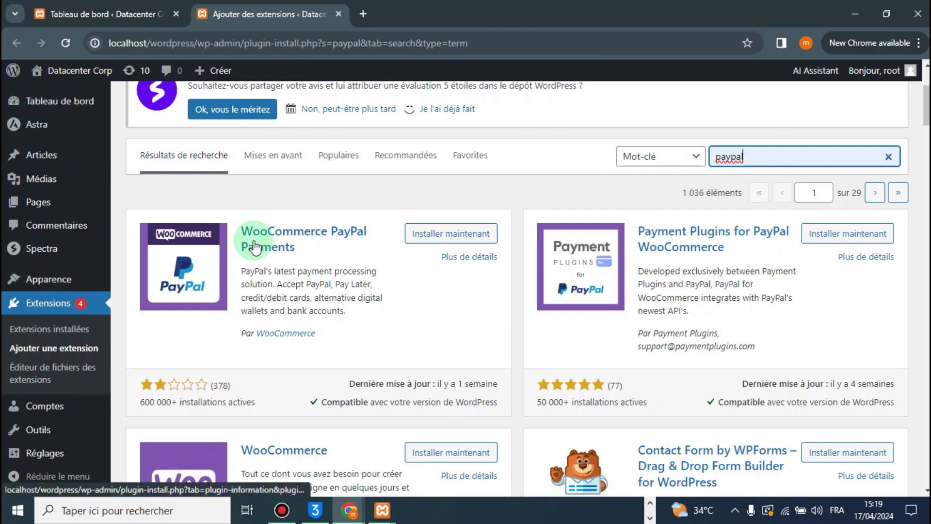
# Search the plugin directory for "woocommerce" and install the WooCommerce extension
pyautogui.doubleClick(807, 153)
pyautogui.write('woocommerce')
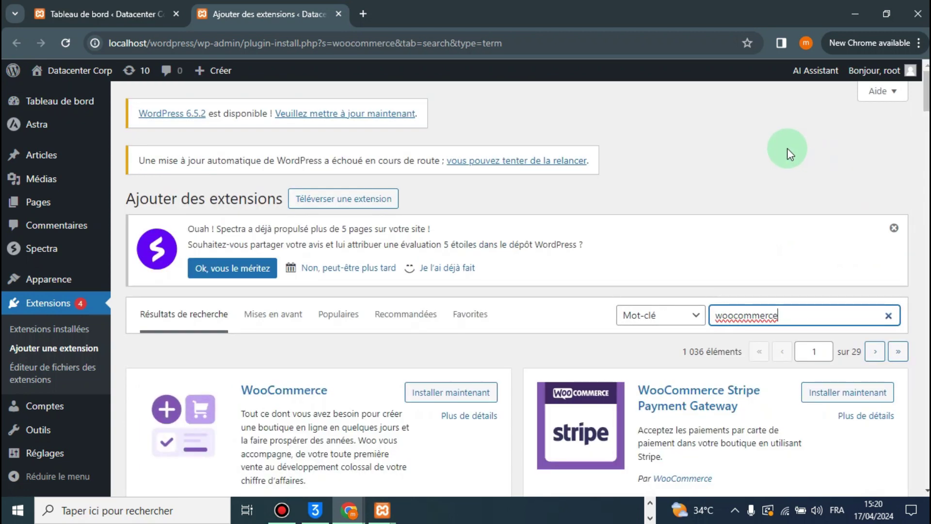
pyautogui.click(470, 396)
pyautogui.scroll(-3, 468, 398)
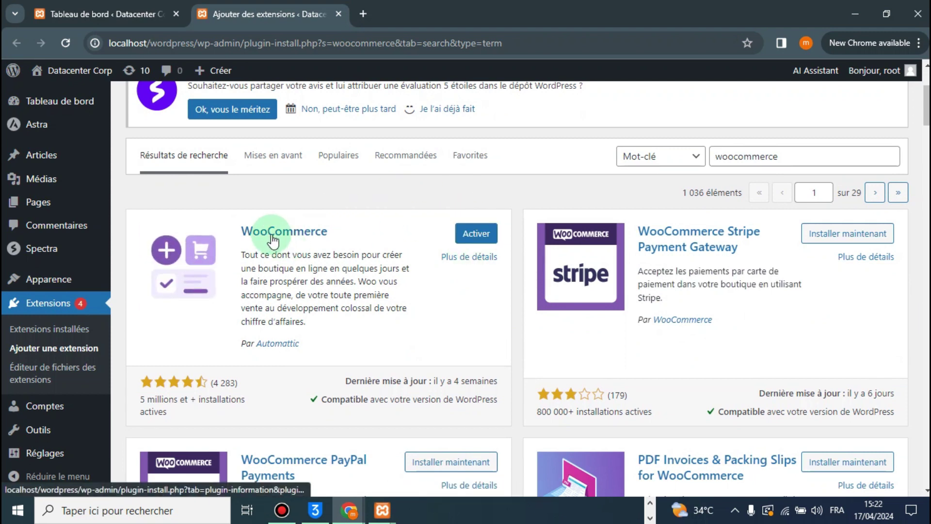
# Activate the WooCommerce extension and check its entry in the list of installed extensions
pyautogui.click(475, 234)
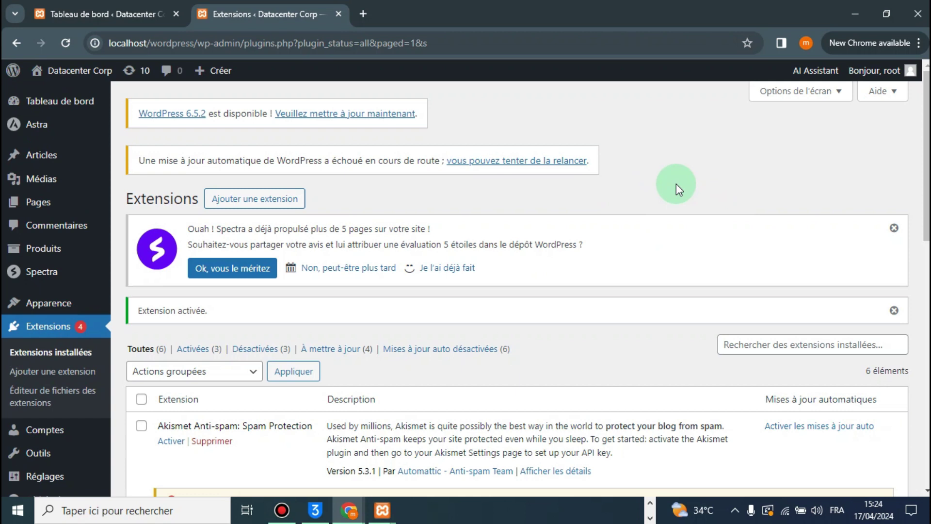
pyautogui.tripleClick(172, 312)
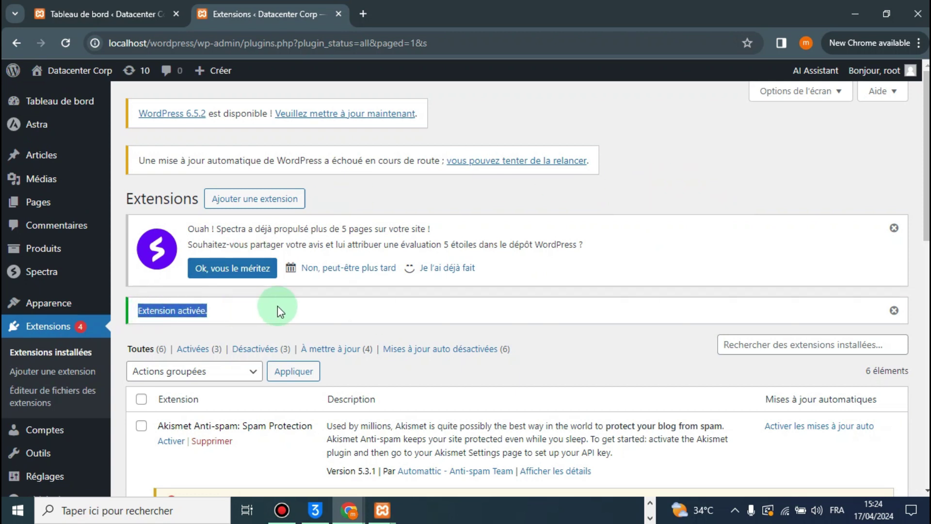
pyautogui.scroll(-12, 298, 306)
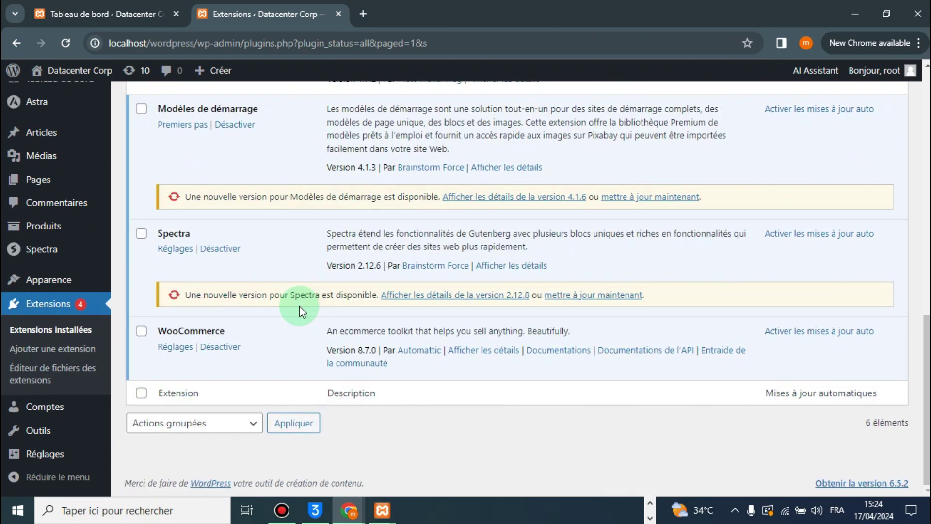
# Return to the dashboard, open WooCommerce and skip its guided store setup
pyautogui.click(69, 80)
pyautogui.click(64, 100)
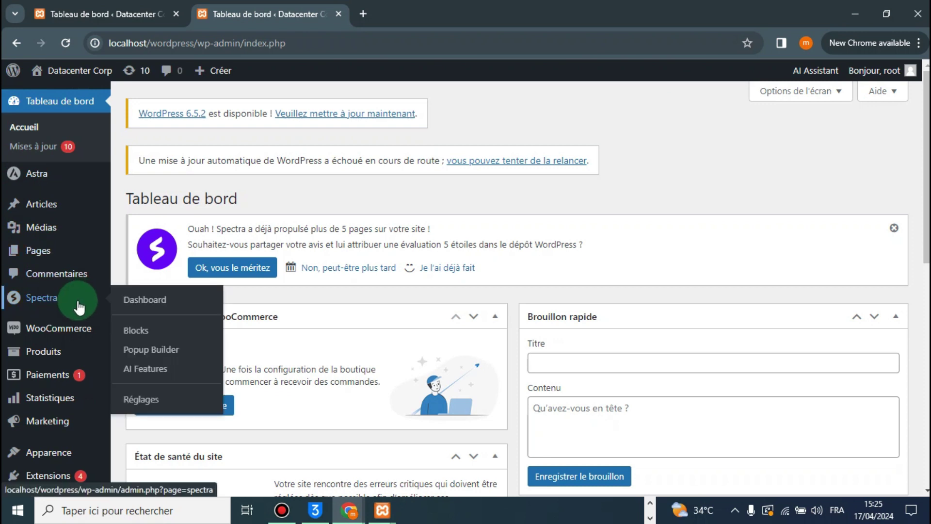
pyautogui.moveTo(61, 329)
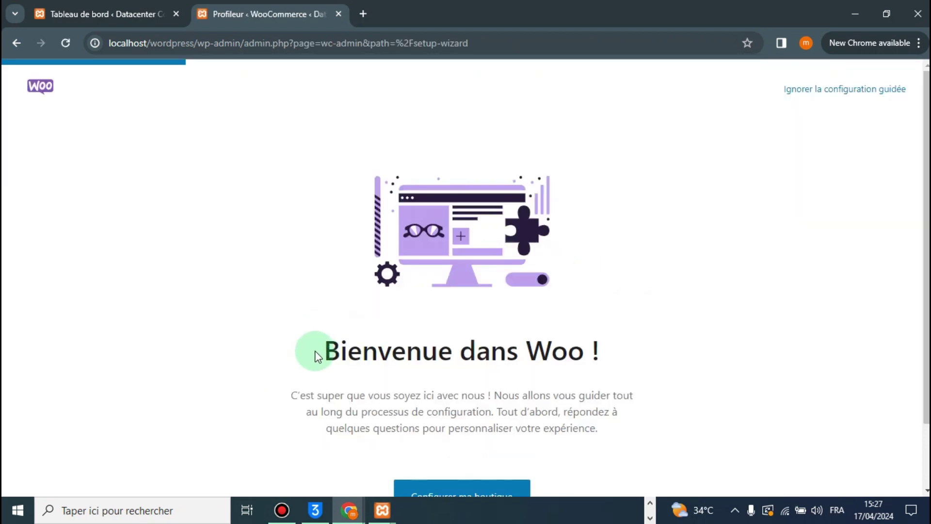
pyautogui.moveTo(316, 356); pyautogui.dragTo(595, 365)
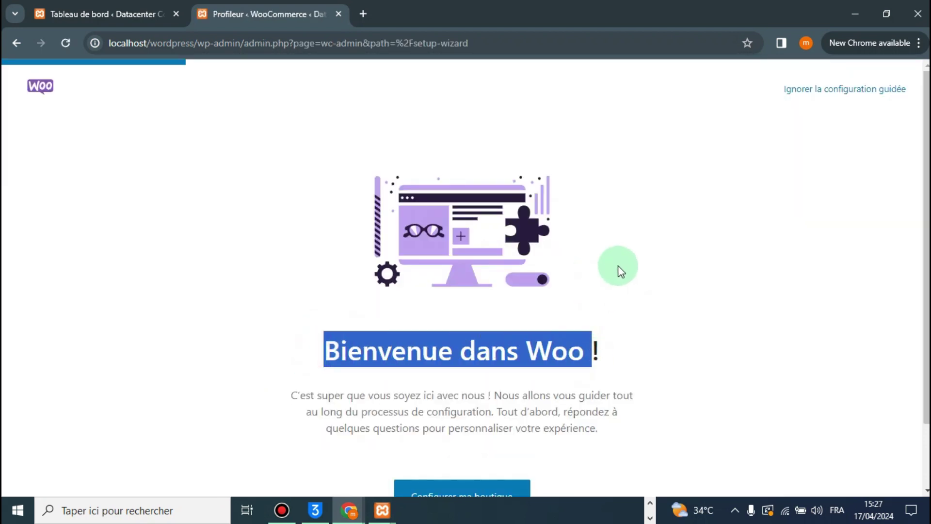
pyautogui.scroll(-2, 618, 266)
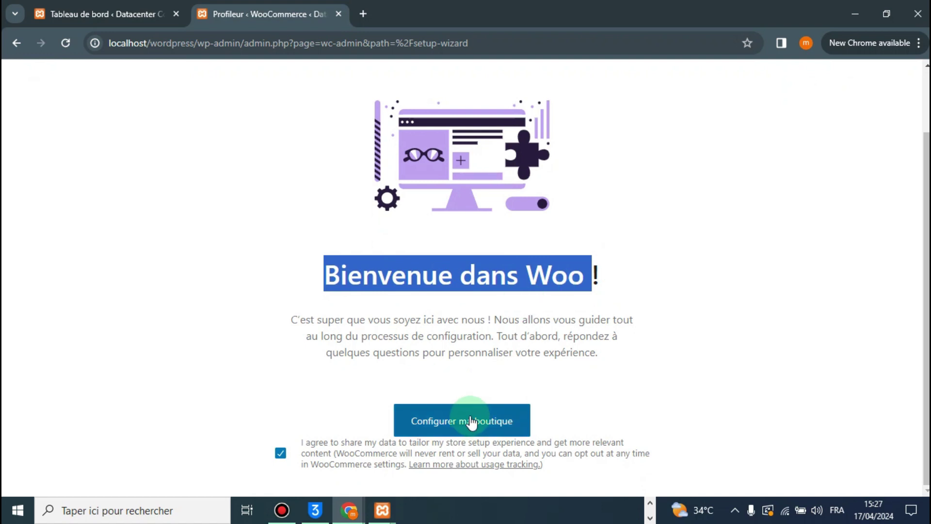
pyautogui.scroll(2, 470, 421)
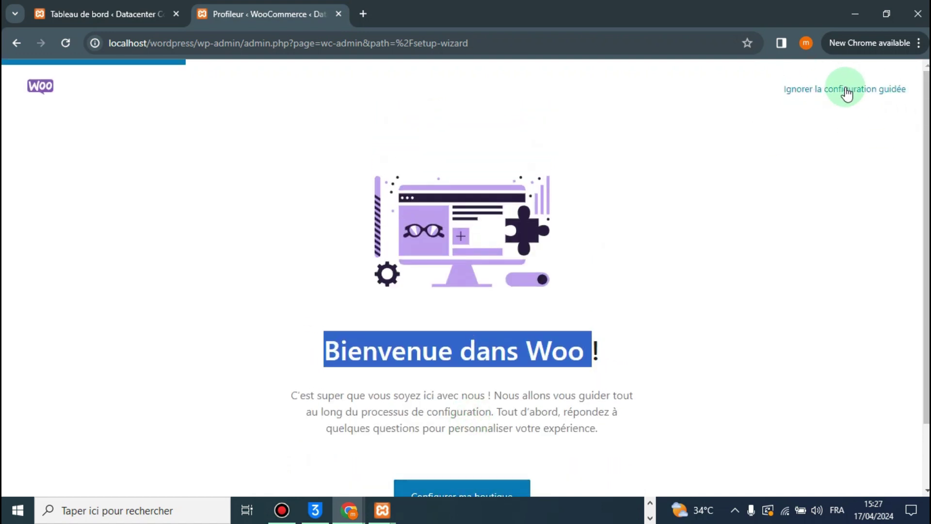
pyautogui.click(863, 97)
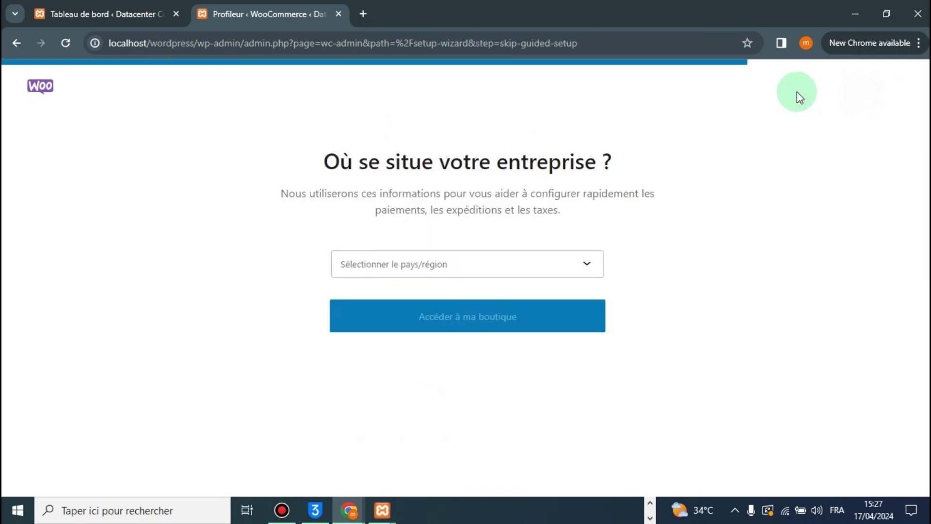
# Set the business location to France and continue to the store
pyautogui.click(410, 270)
pyautogui.write('fra')
pyautogui.click(378, 305)
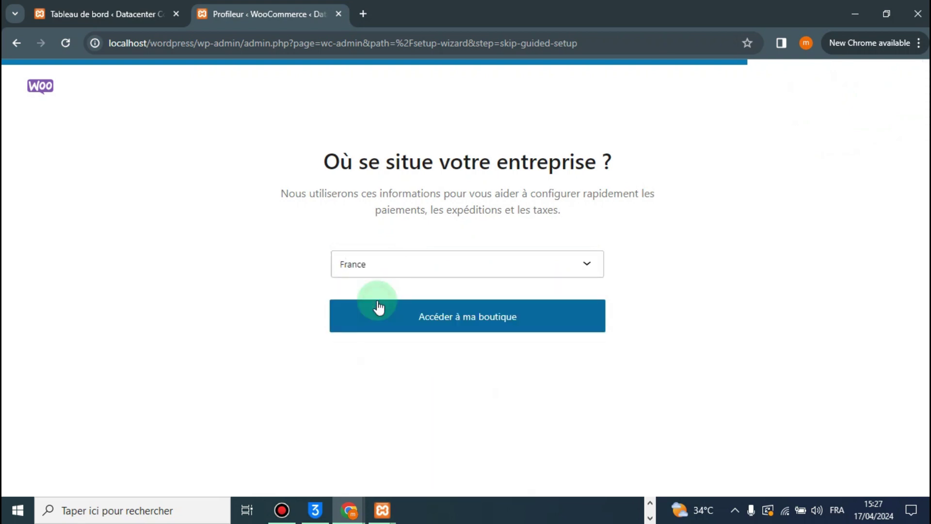
pyautogui.click(519, 319)
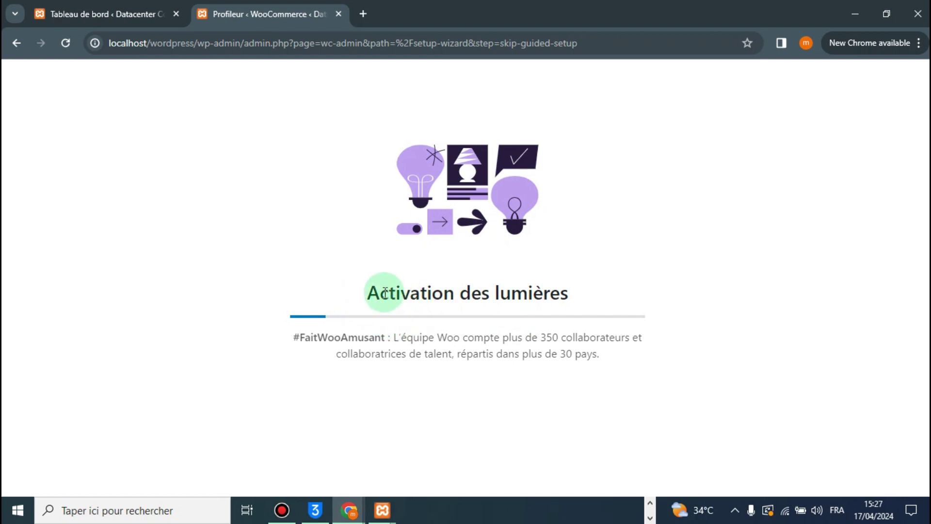
pyautogui.moveTo(368, 292); pyautogui.dragTo(569, 285)
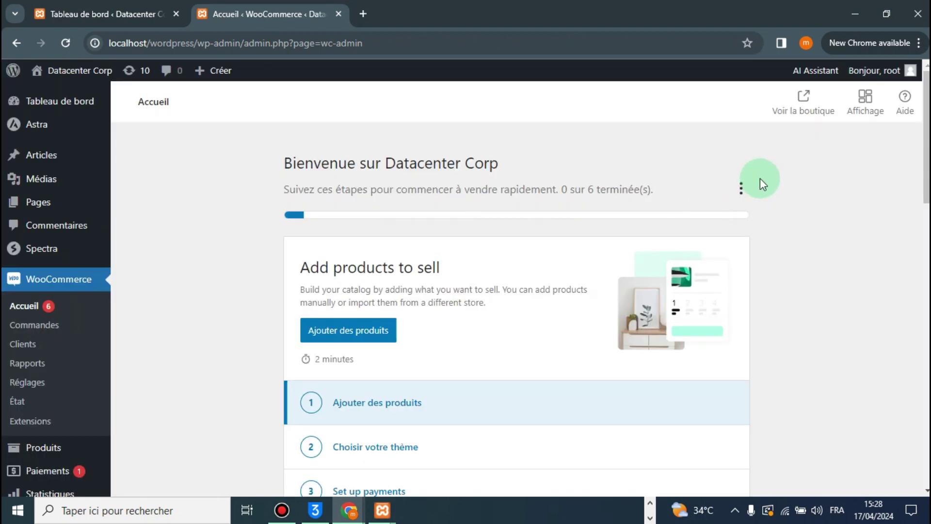
# Open the payment setup task and install PayPal Payments from the alternative payment providers
pyautogui.scroll(-3, 760, 178)
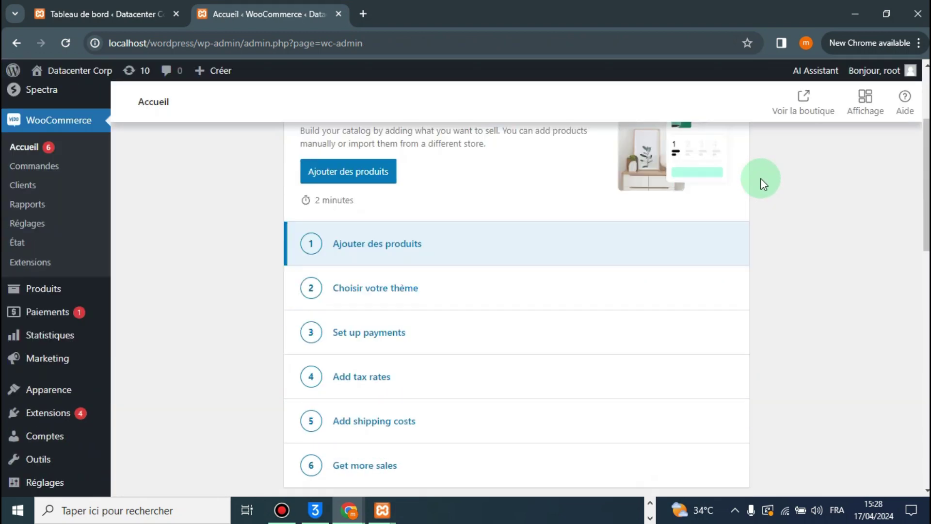
pyautogui.click(363, 335)
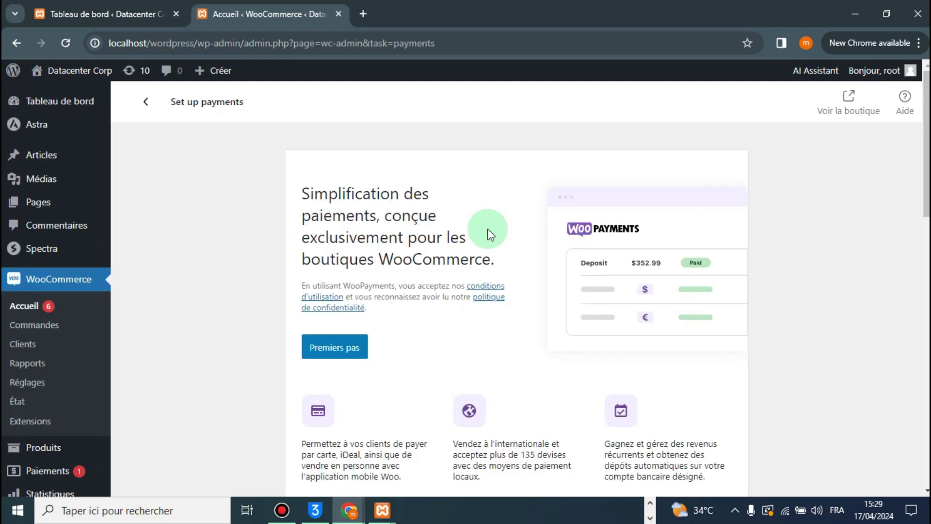
pyautogui.scroll(-10, 519, 206)
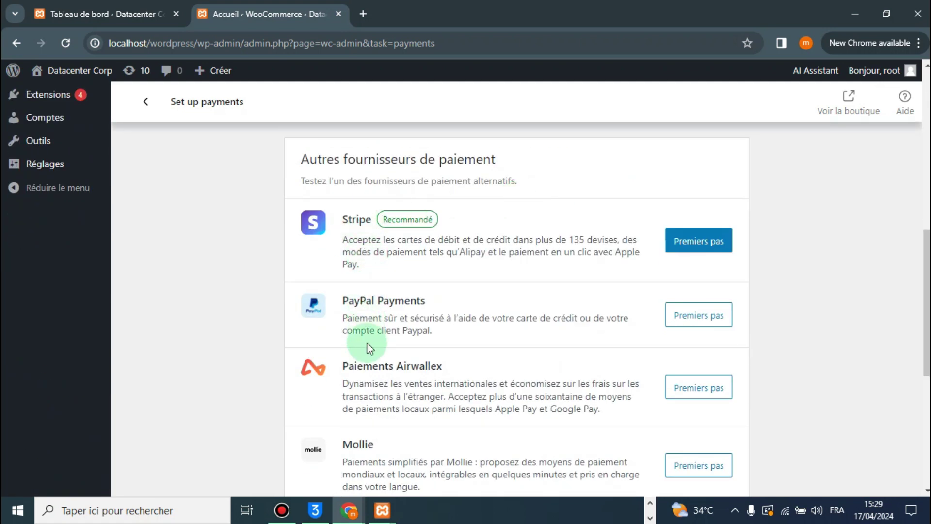
pyautogui.scroll(-6, 421, 365)
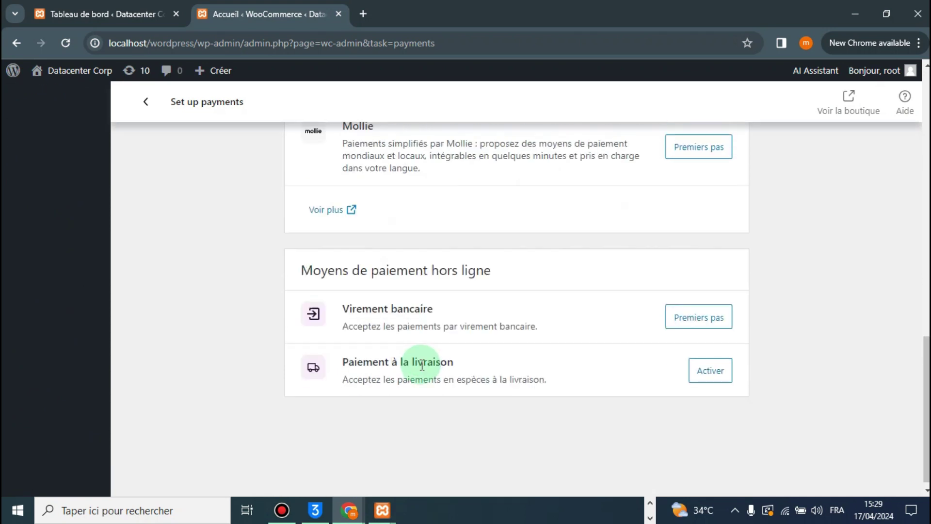
pyautogui.scroll(6, 422, 364)
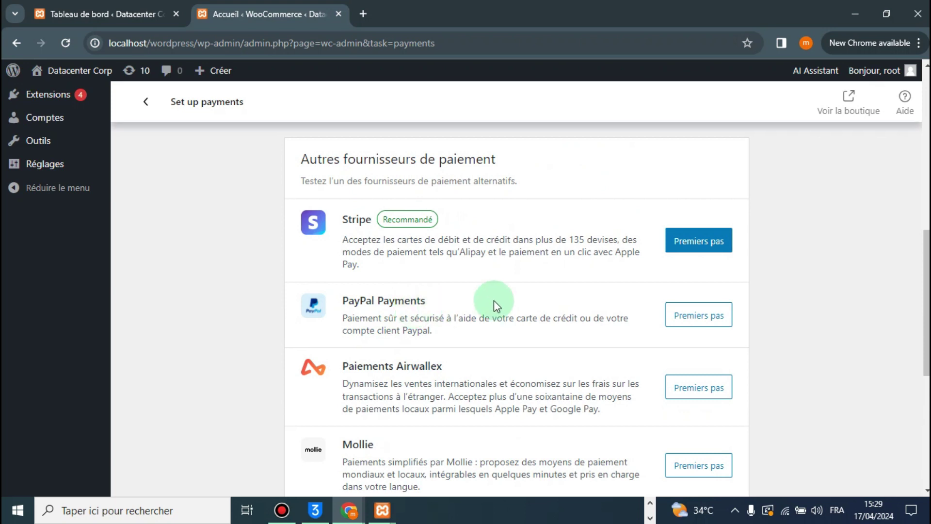
pyautogui.click(710, 318)
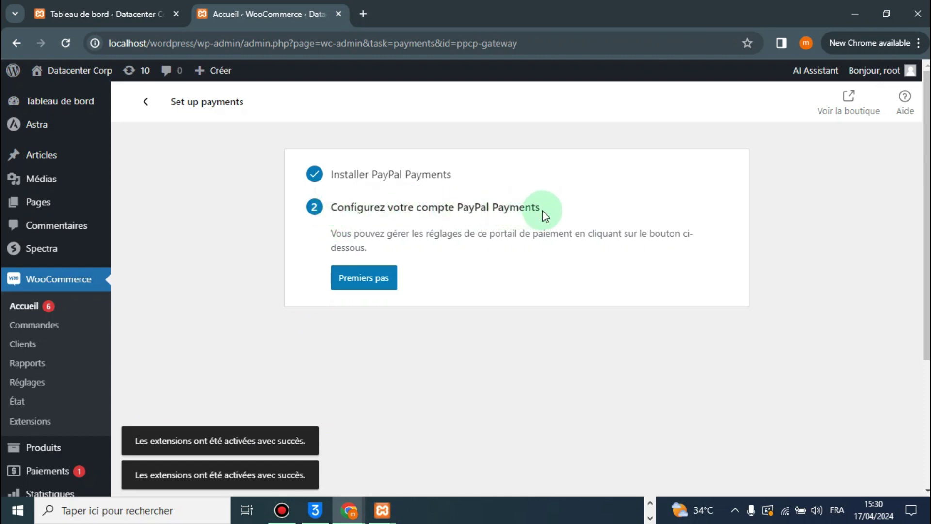
# Open the PayPal Payments account settings and launch the PayPal activation page in a new tab
pyautogui.click(366, 279)
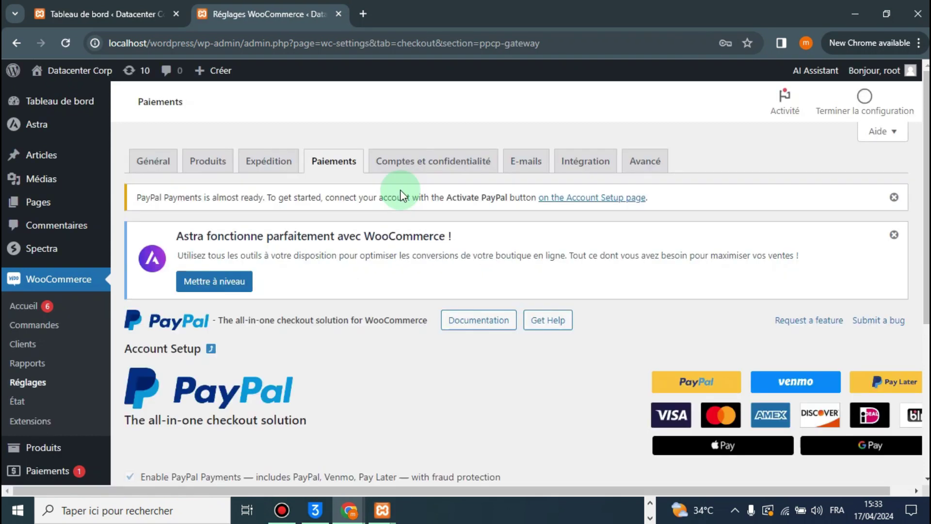
pyautogui.scroll(-5, 400, 190)
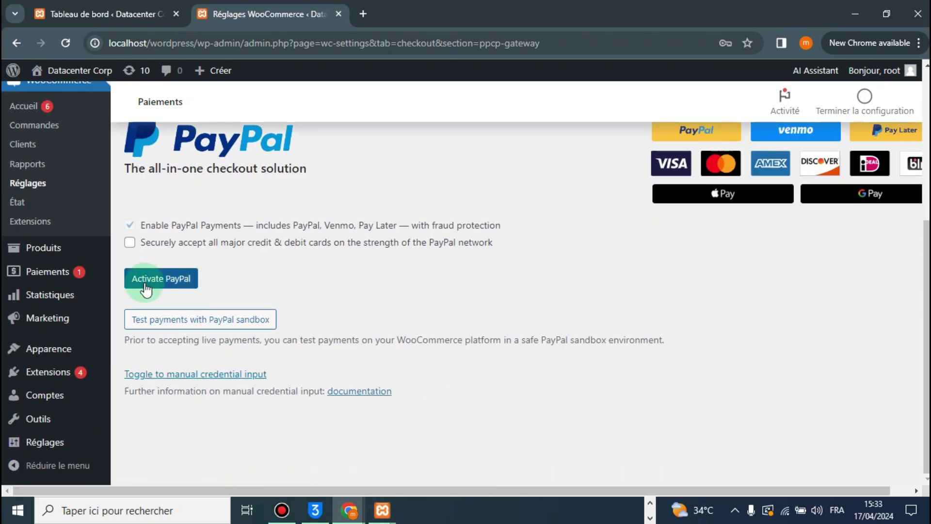
pyautogui.rightClick(187, 280)
pyautogui.click(202, 291)
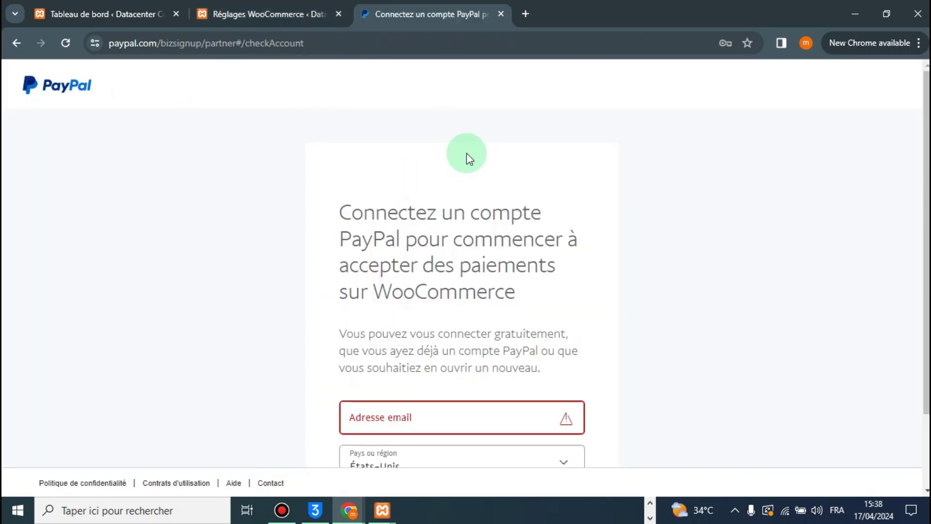
# Examine the email and country fields of the PayPal account connection form, and return to the WooCommerce payment settings
pyautogui.scroll(-2, 466, 153)
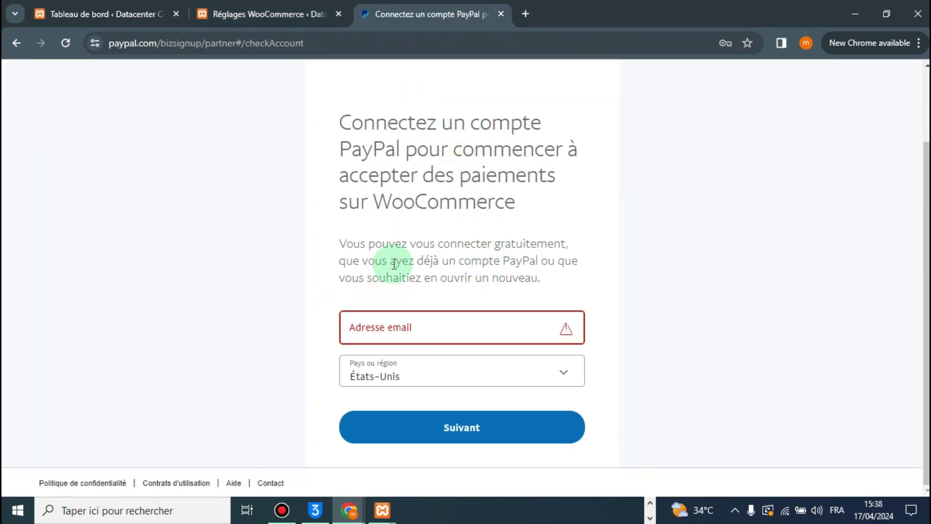
pyautogui.click(449, 332)
pyautogui.click(650, 338)
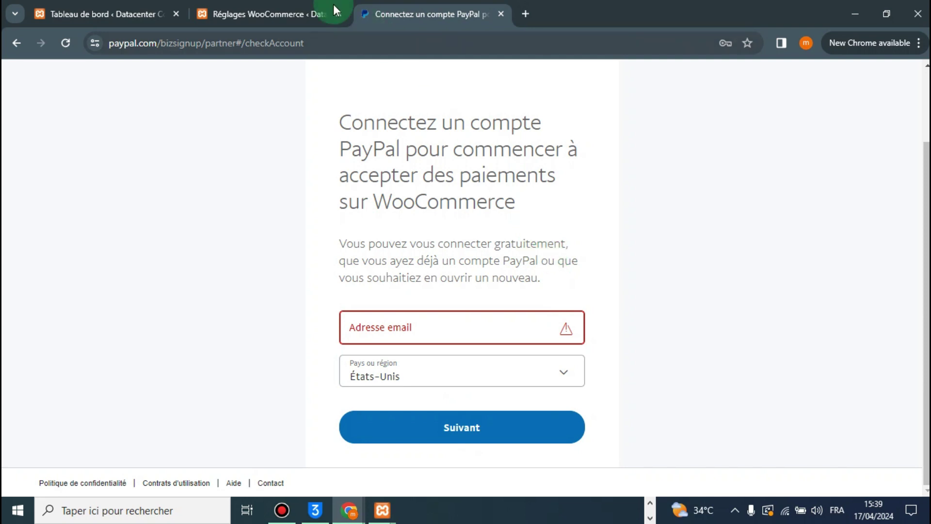
pyautogui.click(301, 14)
pyautogui.moveTo(48, 152)
pyautogui.click(386, 19)
pyautogui.click(292, 18)
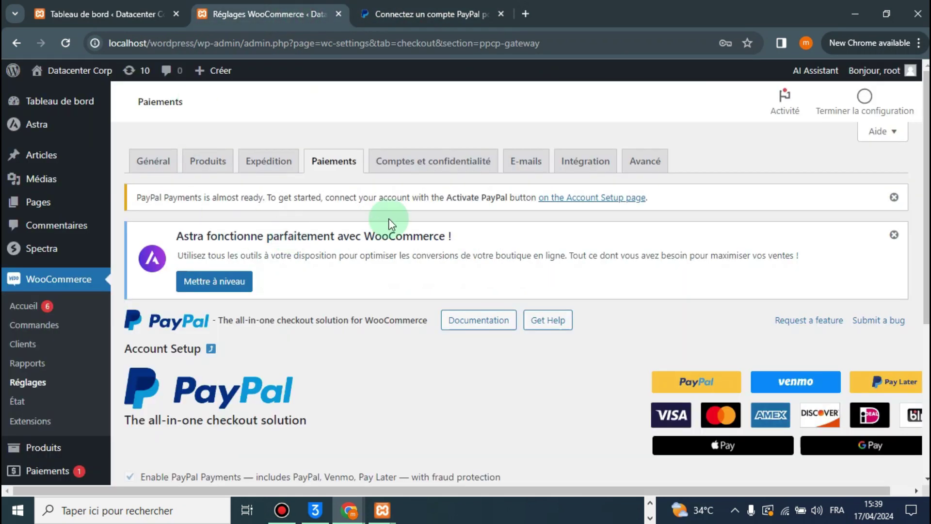